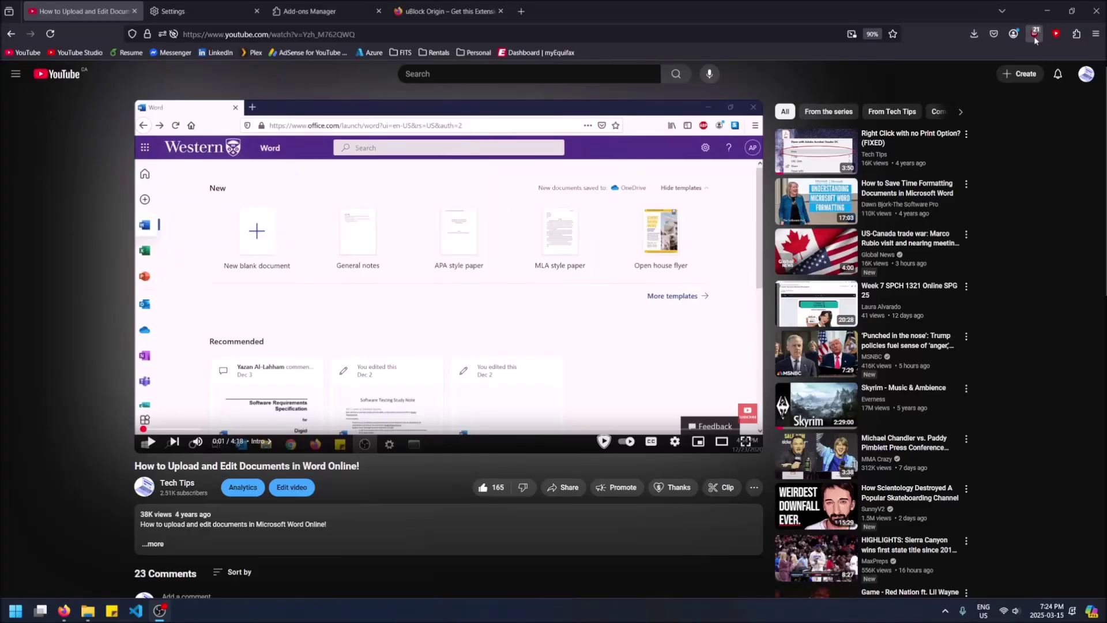
# Show uBlock Origin's panel for youtube.com, reporting 21 requests blocked on the video page
pyautogui.click(1035, 35)
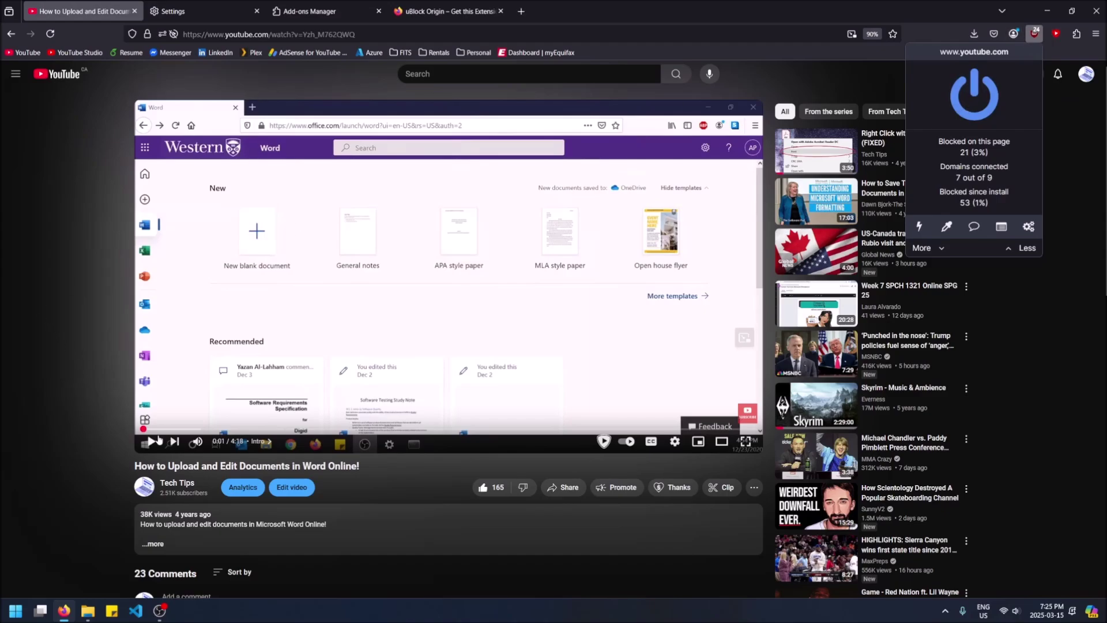
# Reload the YouTube page, then briefly play and pause the video
pyautogui.click(50, 34)
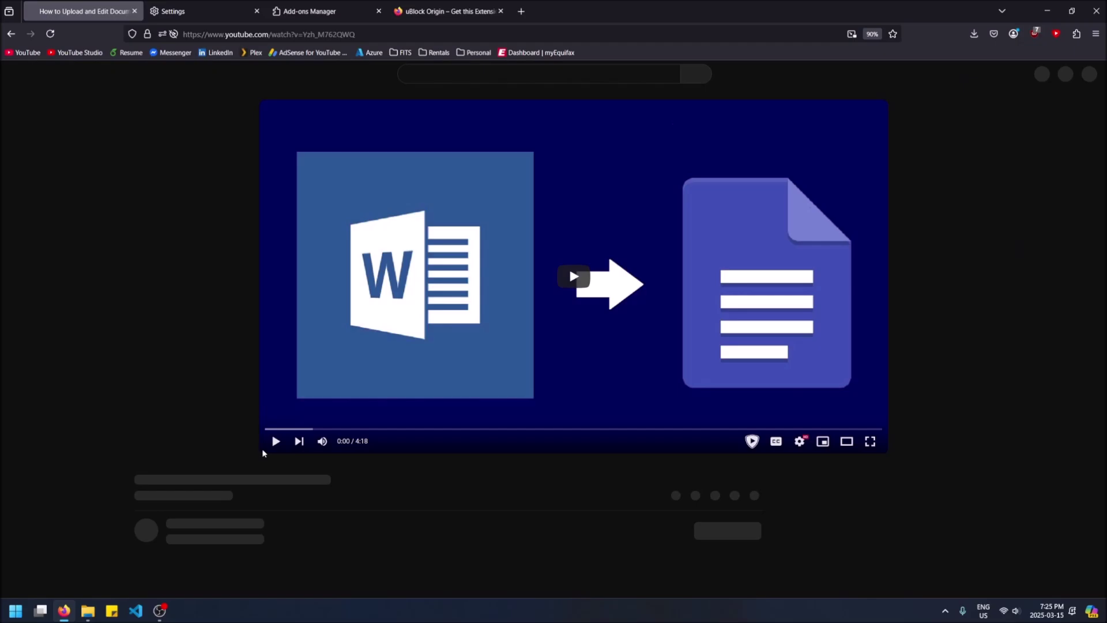
pyautogui.click(152, 442)
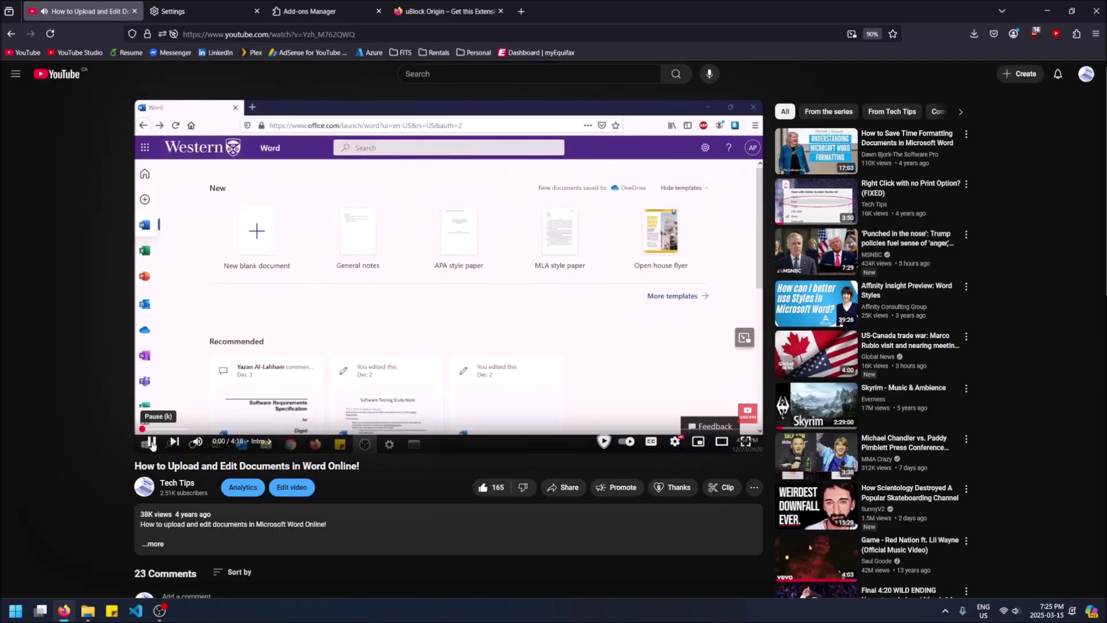
pyautogui.click(152, 442)
# Turn uBlock Origin off for YouTube, reload, and play the video, which now starts with an ad
pyautogui.click(1034, 33)
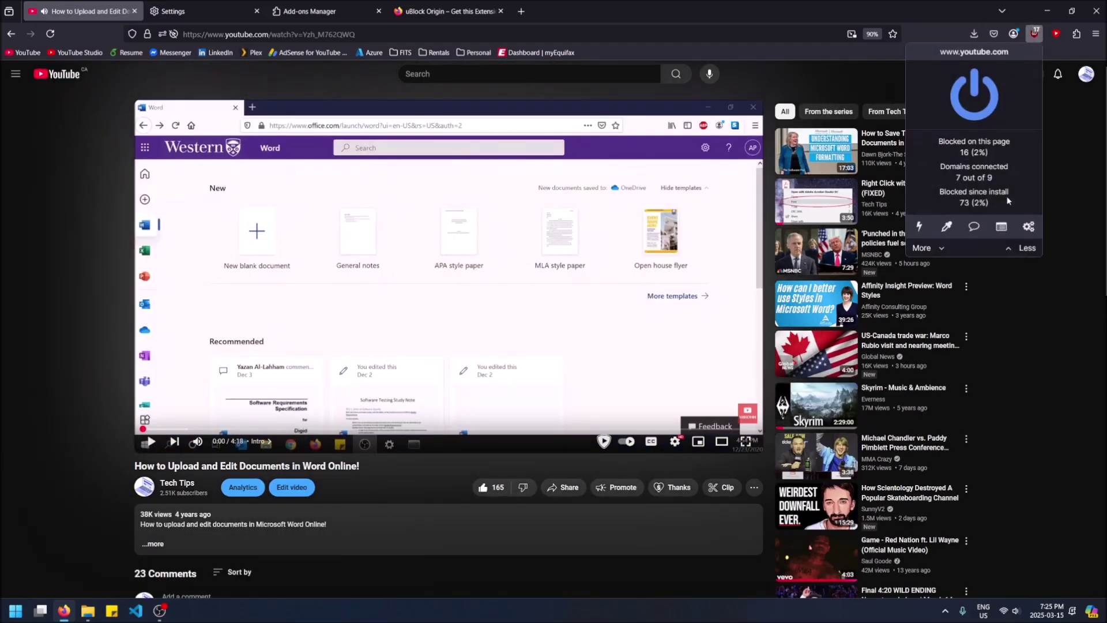
pyautogui.click(983, 107)
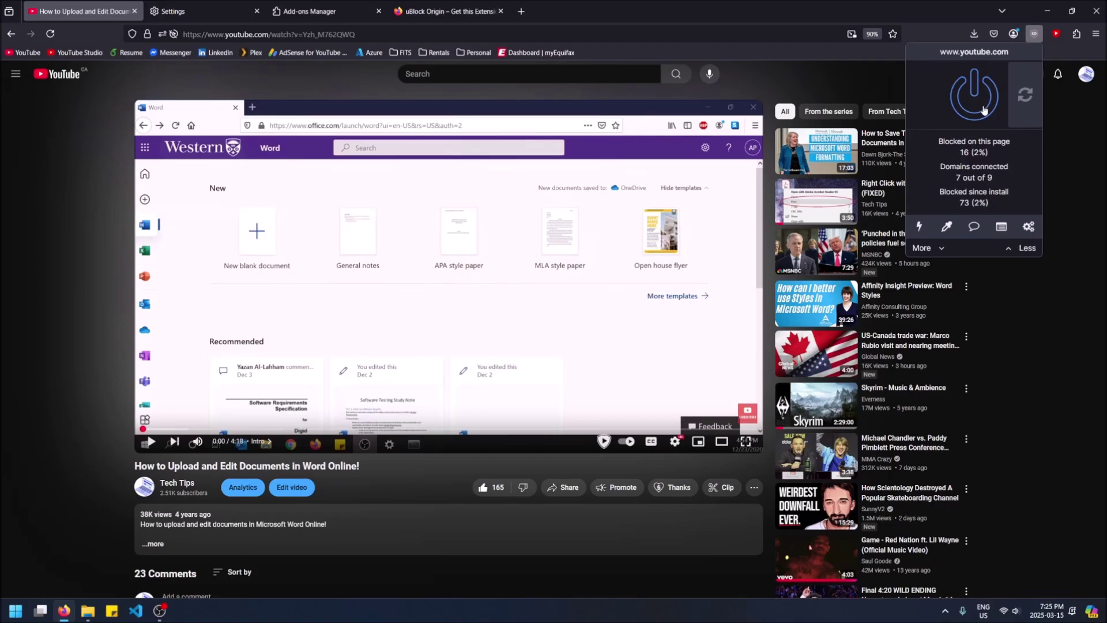
pyautogui.click(1019, 95)
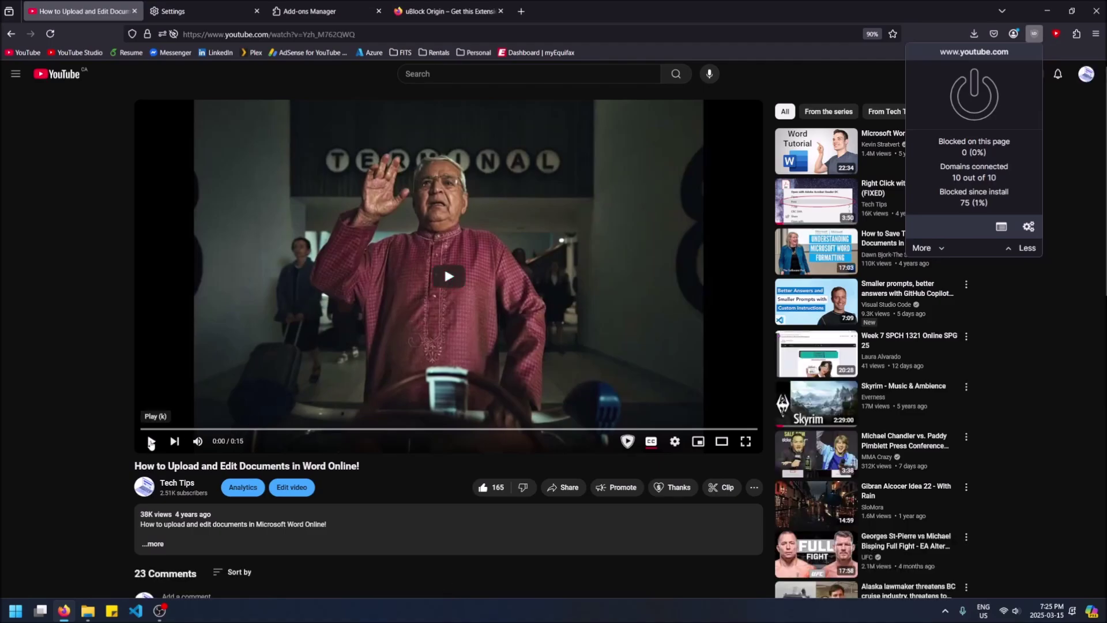
pyautogui.click(151, 442)
# Pause the pre-roll ad playing on the YouTube video
pyautogui.click(151, 442)
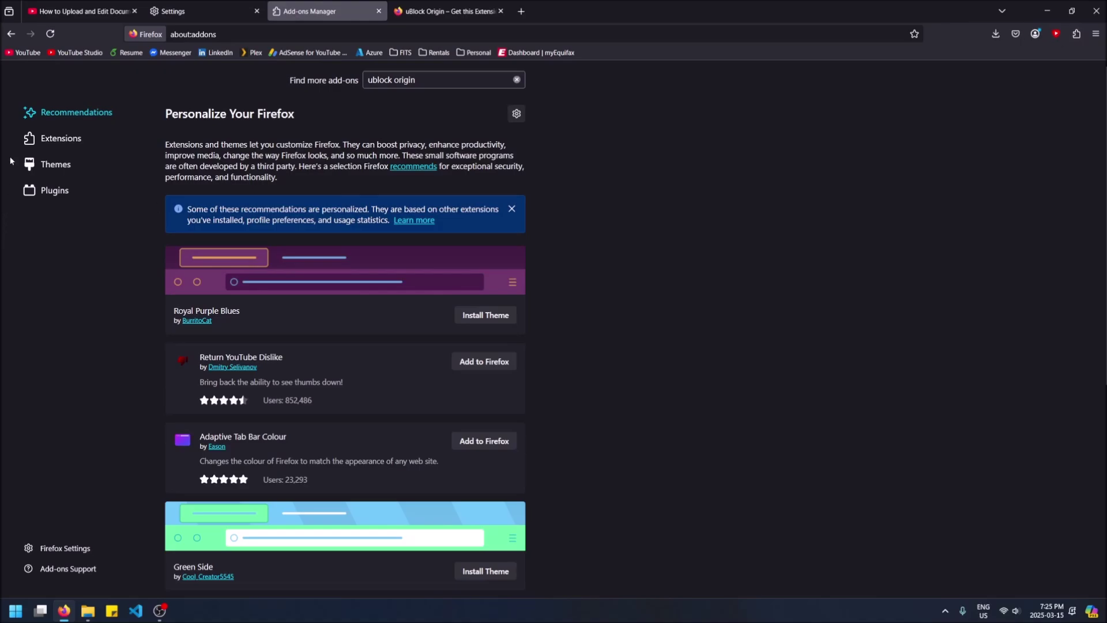
# From the Extensions page, search the add-ons store for 'ublock origin'
pyautogui.click(41, 141)
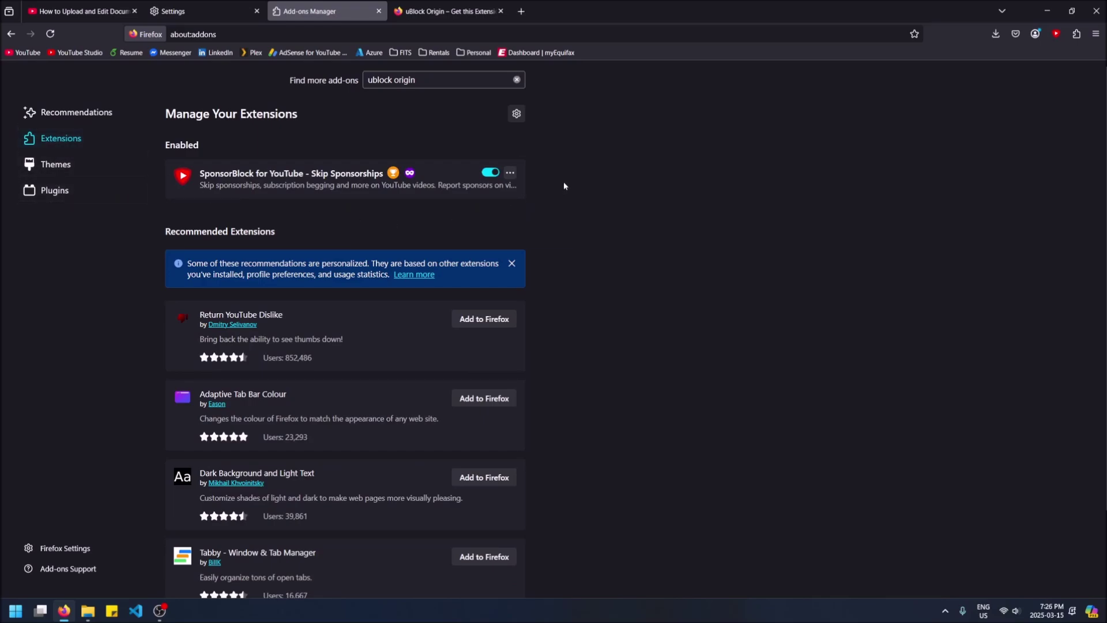
pyautogui.doubleClick(450, 80)
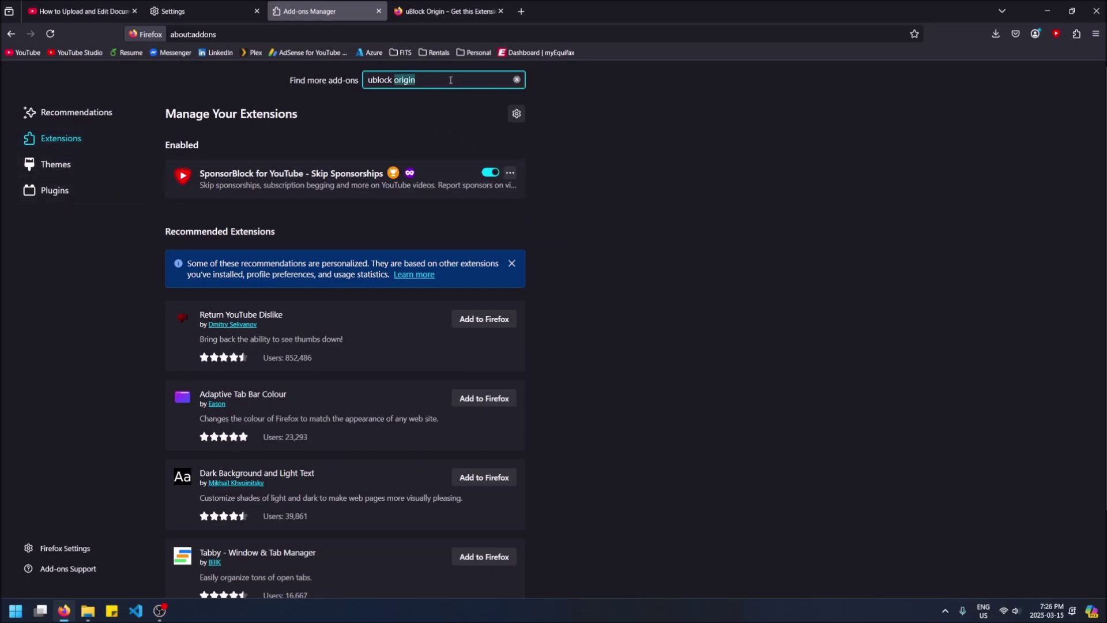
pyautogui.press('BackSpace')
pyautogui.press('BackSpace')
pyautogui.press('BackSpace')
pyautogui.press('BackSpace')
pyautogui.press('BackSpace')
pyautogui.press('BackSpace')
pyautogui.press('BackSpace')
pyautogui.press('BackSpace')
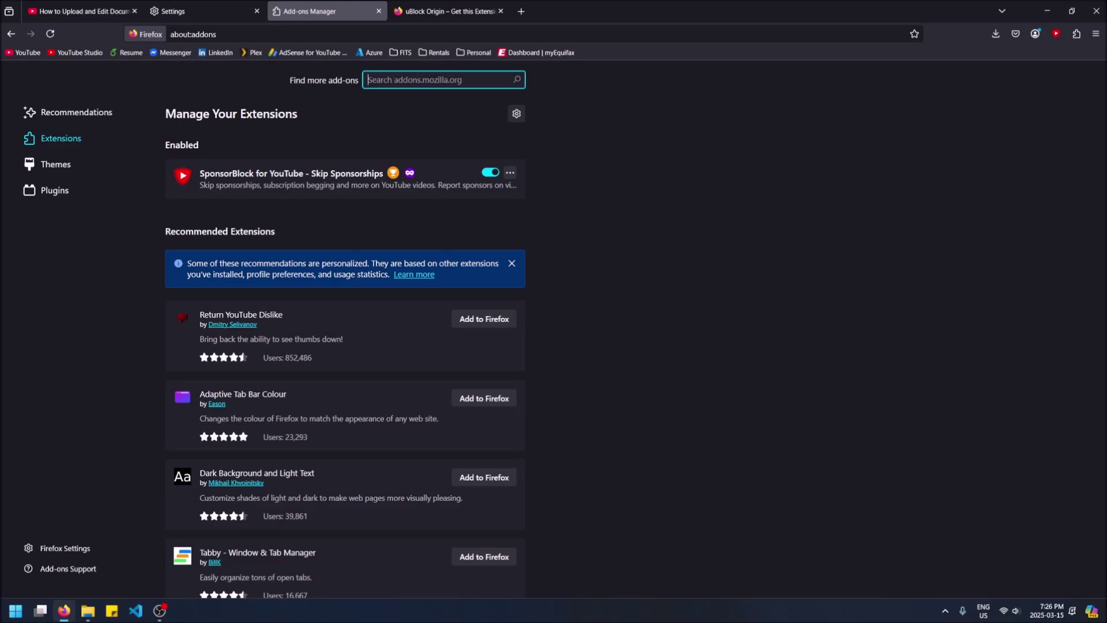
pyautogui.write('ublock orih')
pyautogui.write('in')
pyautogui.press('BackSpace')
pyautogui.press('BackSpace')
pyautogui.press('BackSpace')
pyautogui.write('gin')
pyautogui.press('Return')
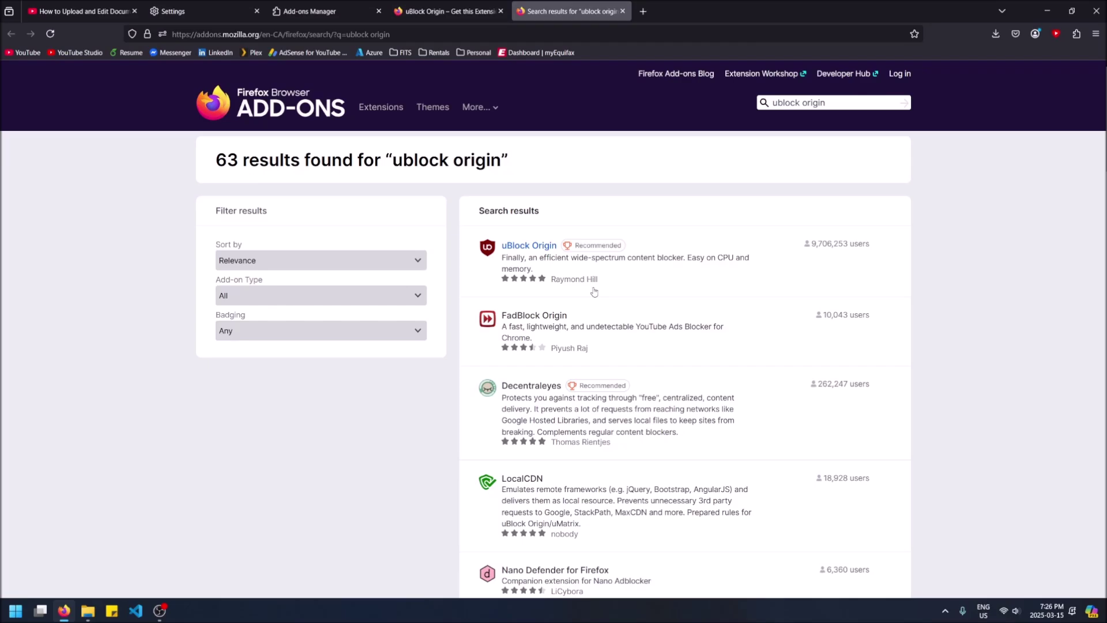
# Add uBlock Origin to Firefox from its add-on page, ticking Run in Private Windows
pyautogui.click(529, 246)
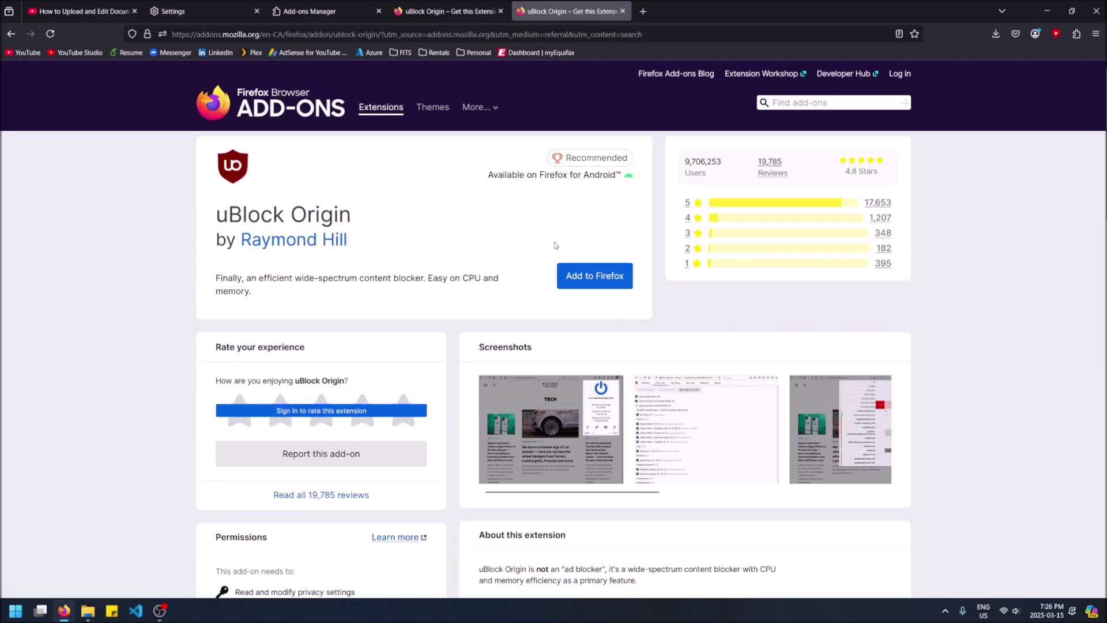
pyautogui.click(583, 275)
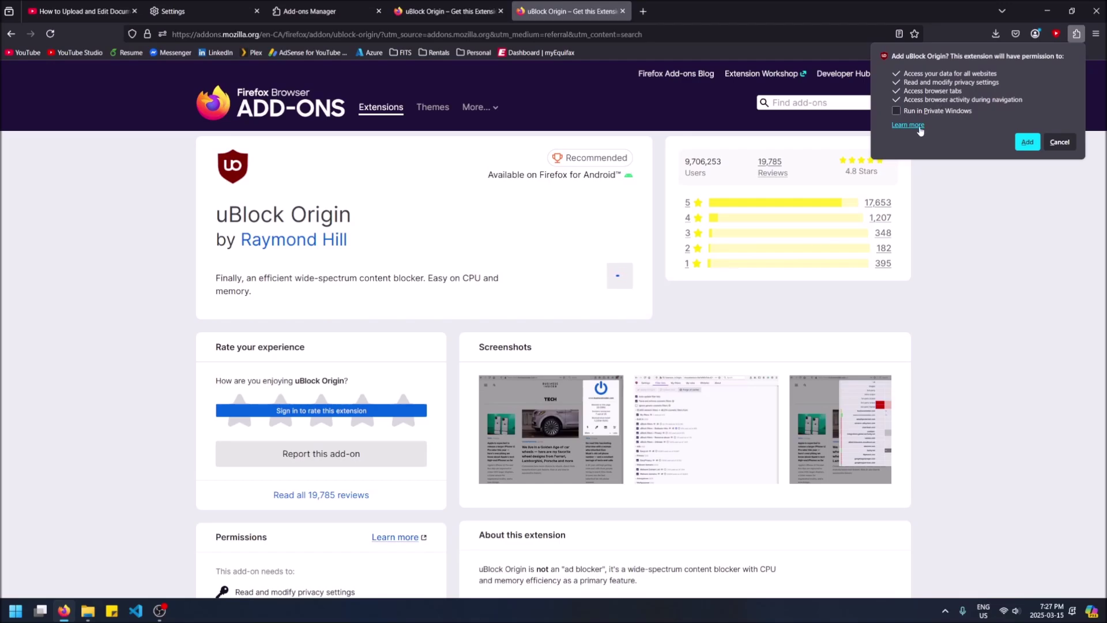
pyautogui.click(896, 112)
pyautogui.click(1035, 148)
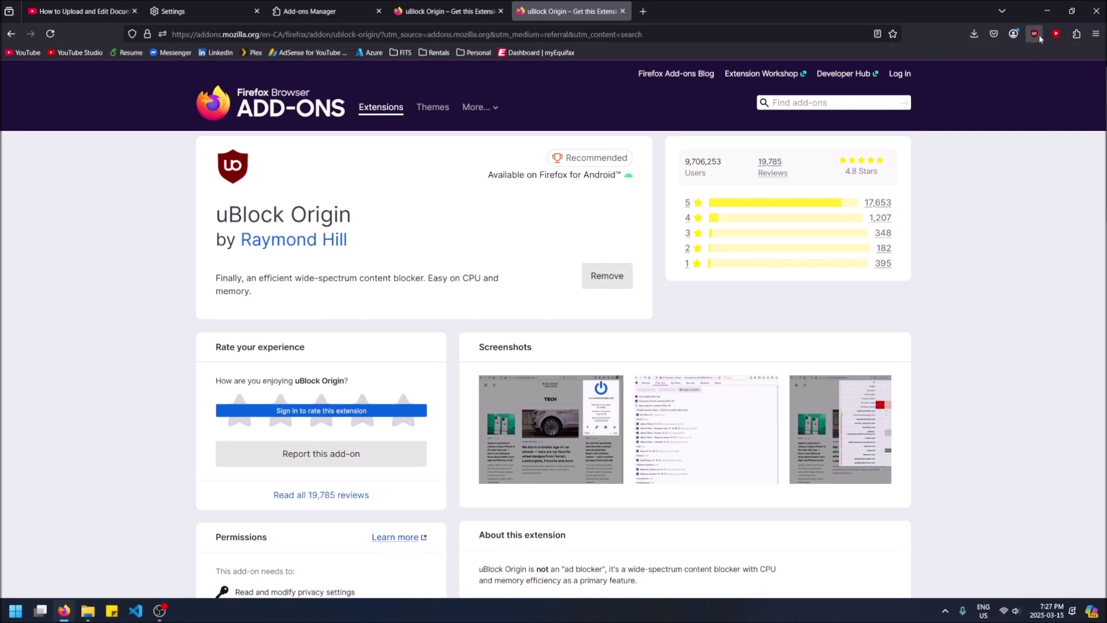
# Play and pause the YouTube video ad-free, then check uBlock Origin's panel showing 16 blocked requests
pyautogui.click(1035, 34)
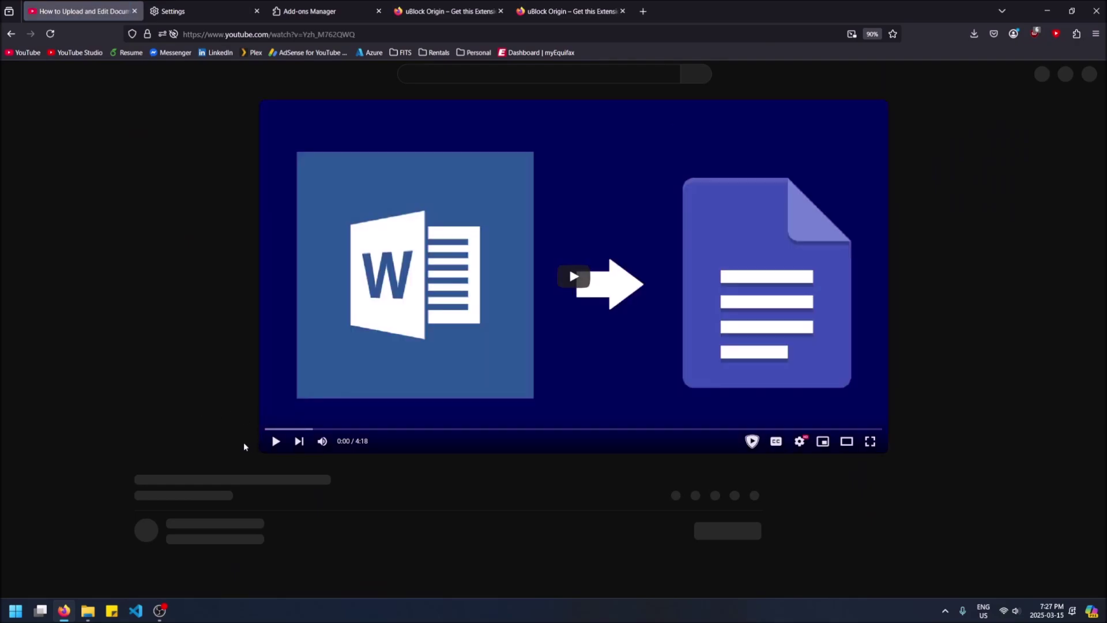
pyautogui.click(151, 441)
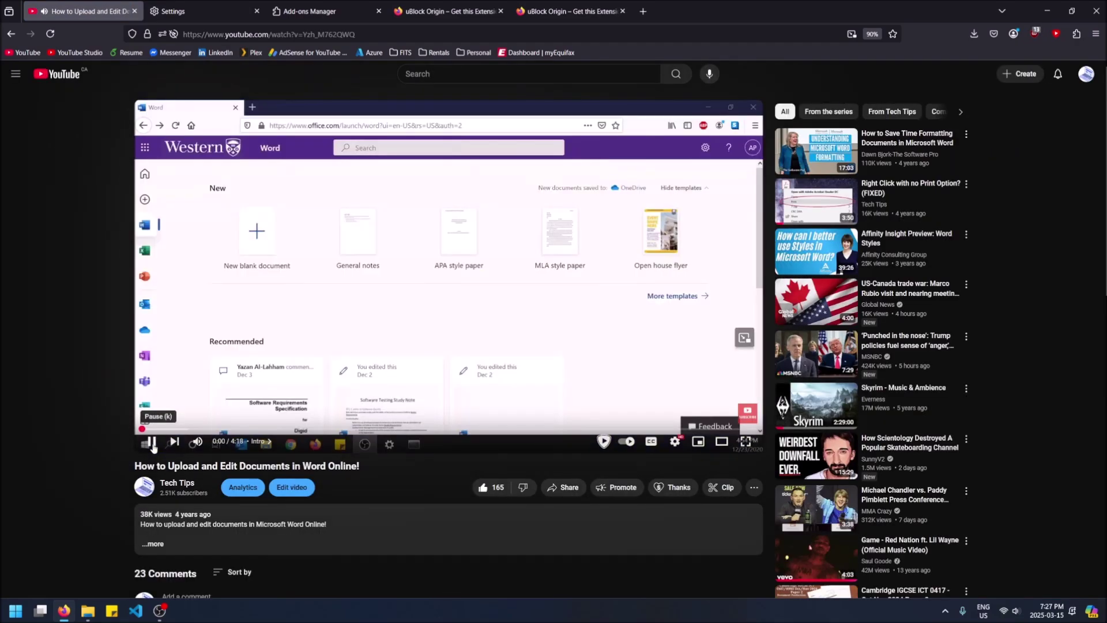
pyautogui.click(151, 442)
pyautogui.click(1035, 34)
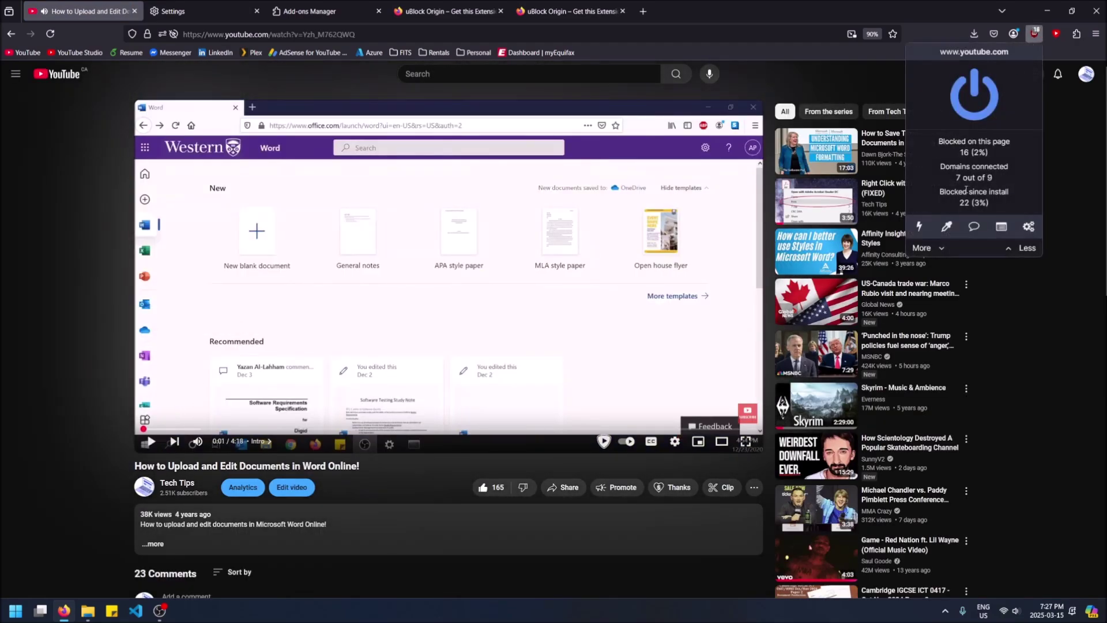